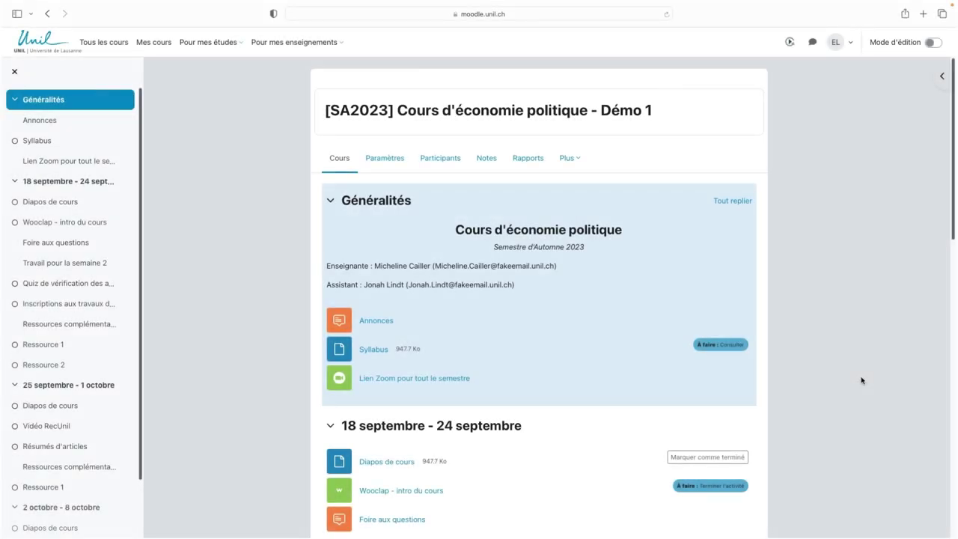
Step: Examine the section and subsection layout of the Démo 1 and Démo 2 economics courses
{"action": "scroll", "coordinate": [861, 380], "scroll_direction": "down", "scroll_amount": 8}
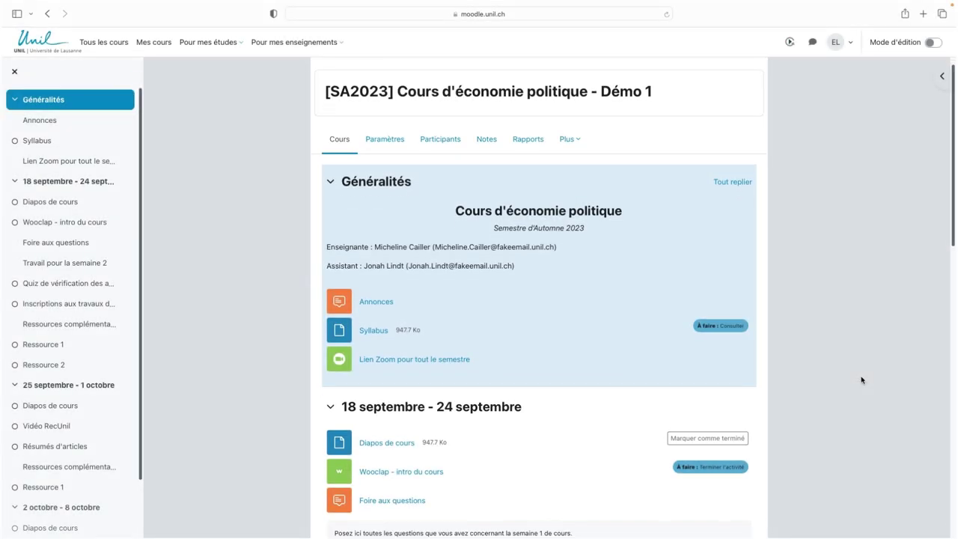
{"action": "scroll", "coordinate": [861, 380], "scroll_direction": "down", "scroll_amount": 4}
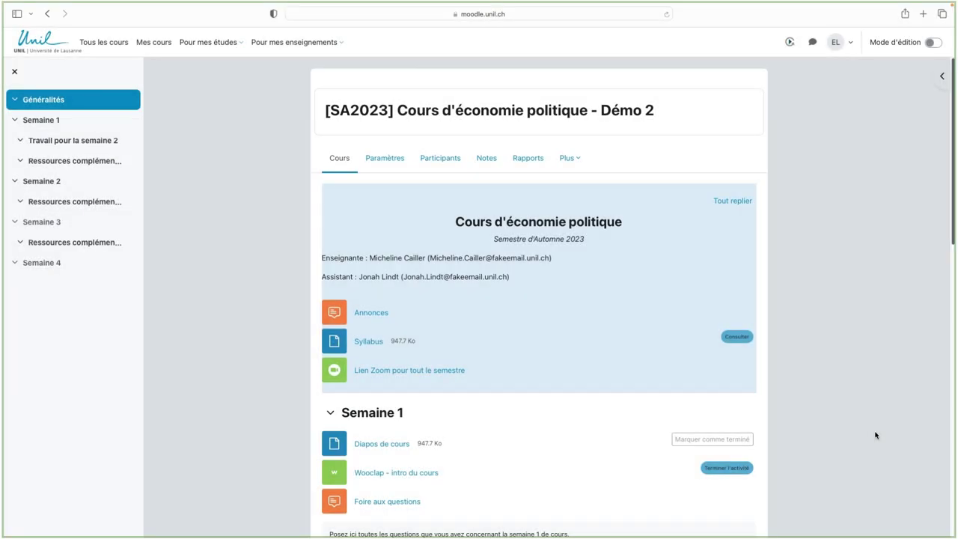
{"action": "scroll", "coordinate": [876, 435], "scroll_direction": "down", "scroll_amount": 8}
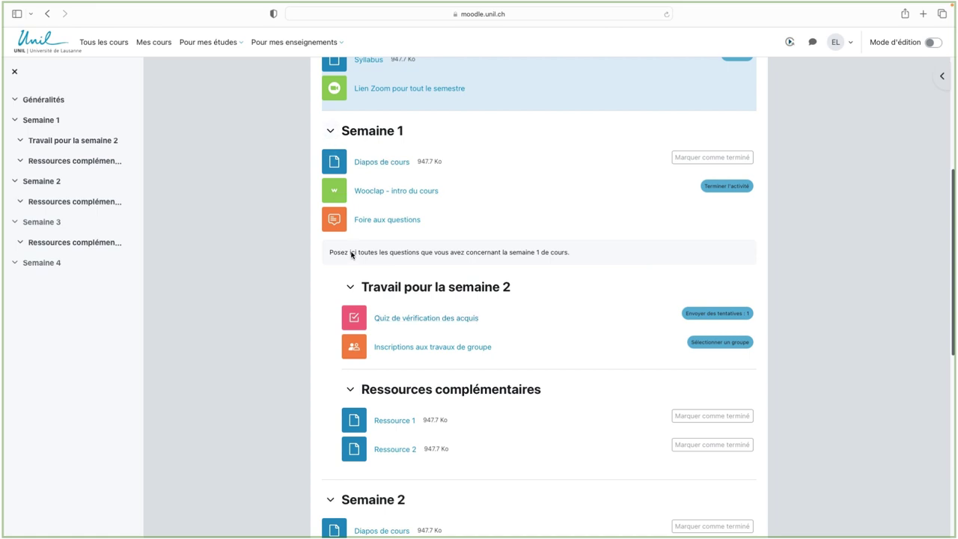
{"action": "scroll", "coordinate": [349, 299], "scroll_direction": "down", "scroll_amount": 5}
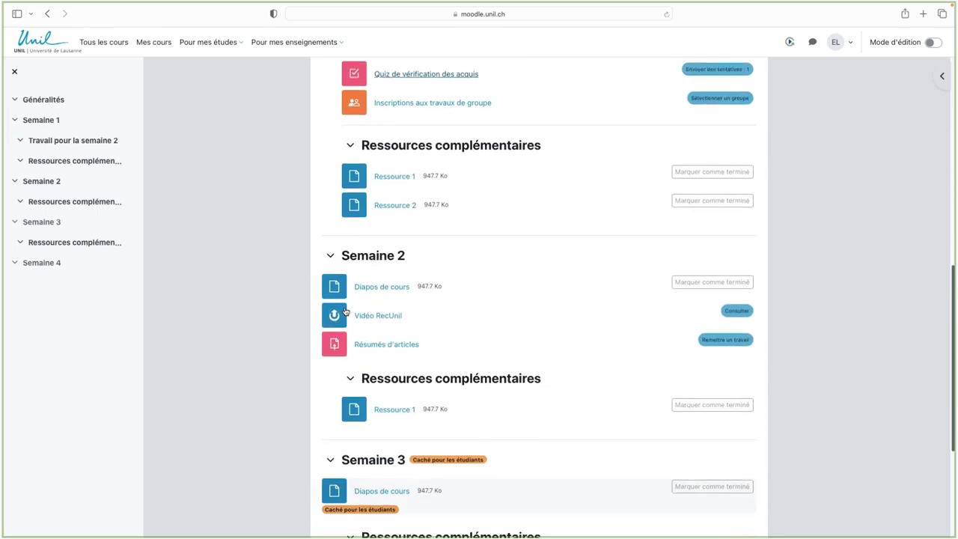
{"action": "left_click", "coordinate": [350, 379]}
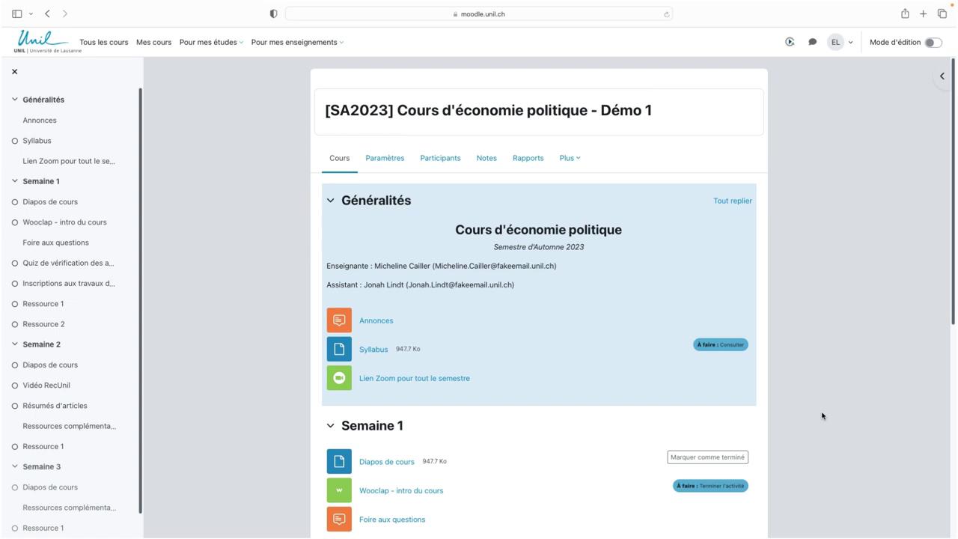
Step: In the Démo 1 course settings, set the course format to Format sections flexibles
{"action": "left_click", "coordinate": [394, 165]}
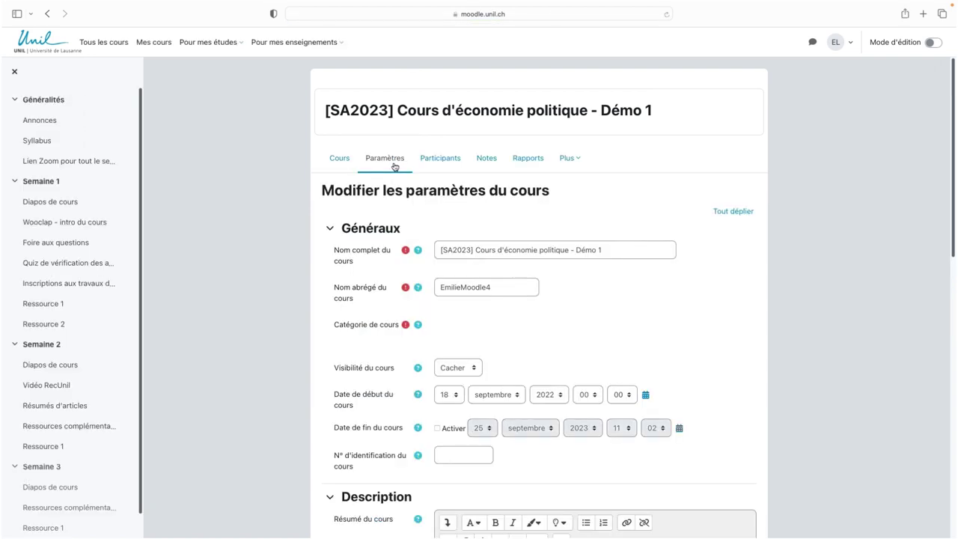
{"action": "scroll", "coordinate": [394, 167], "scroll_direction": "down", "scroll_amount": 15}
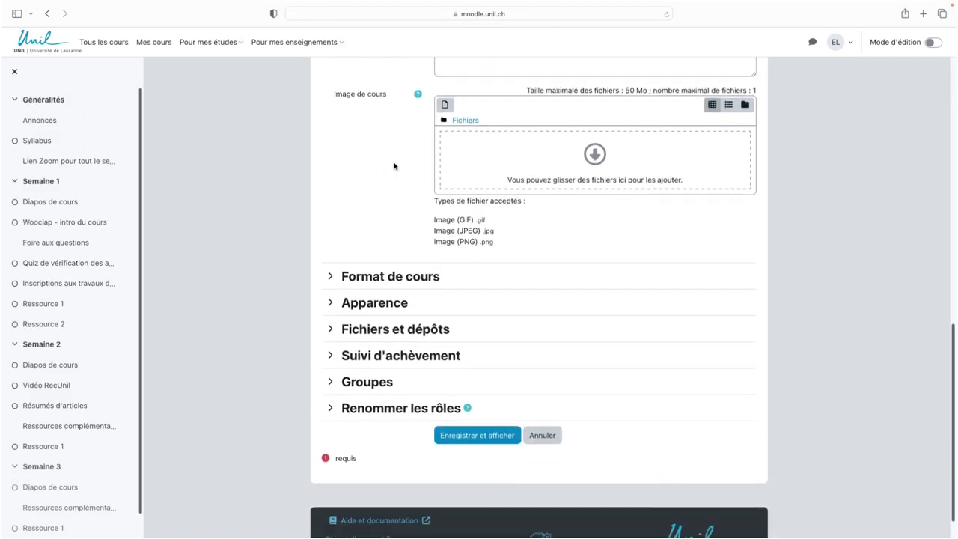
{"action": "left_click", "coordinate": [394, 277]}
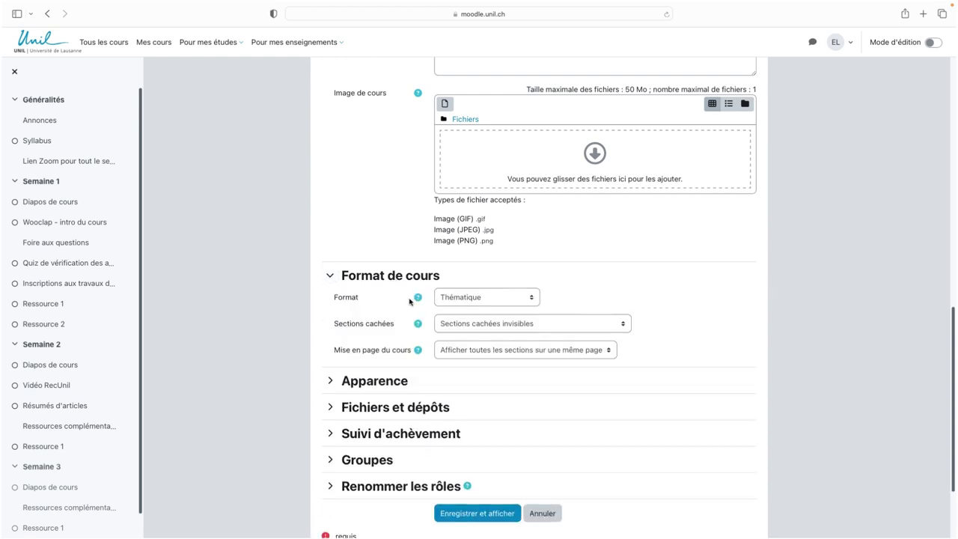
{"action": "left_click", "coordinate": [488, 298]}
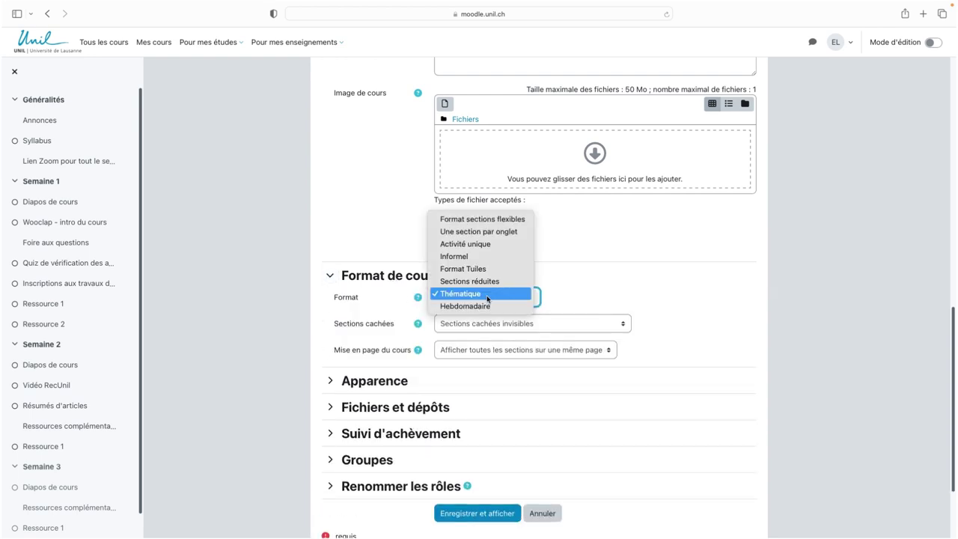
{"action": "left_click", "coordinate": [498, 219]}
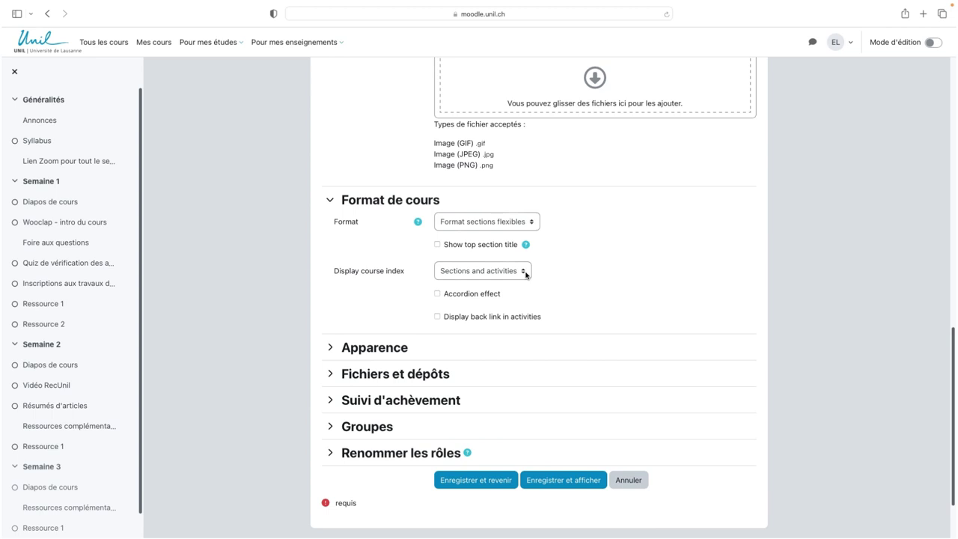
Step: Review the course index display options and expand Semaine 2 and Semaine 1 in turn to see the accordion effect
{"action": "left_click", "coordinate": [526, 273]}
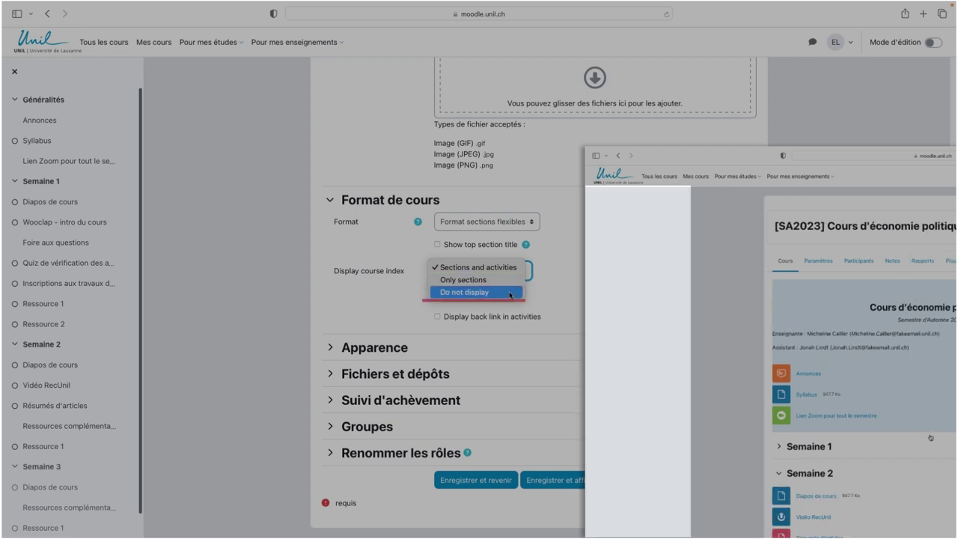
{"action": "key", "text": "Escape"}
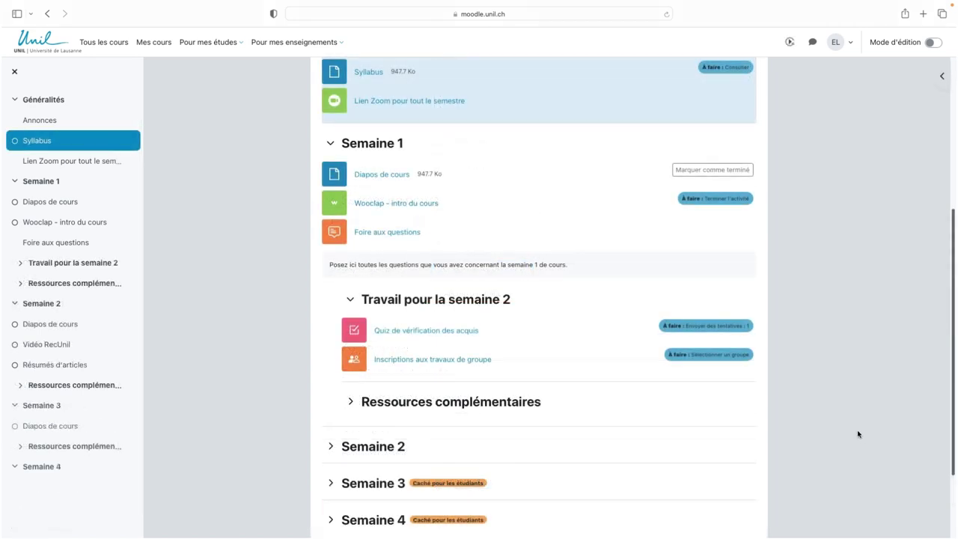
{"action": "left_click", "coordinate": [396, 443]}
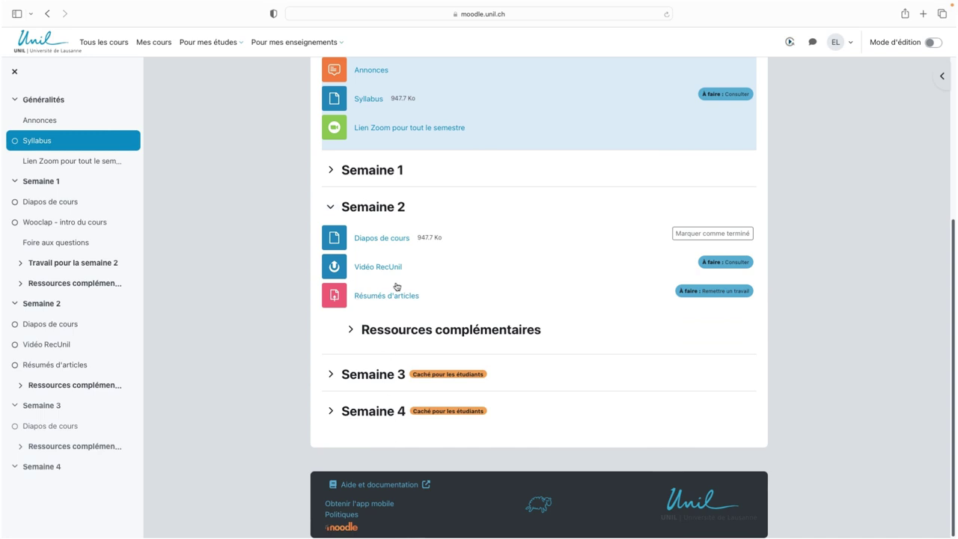
{"action": "left_click", "coordinate": [376, 180]}
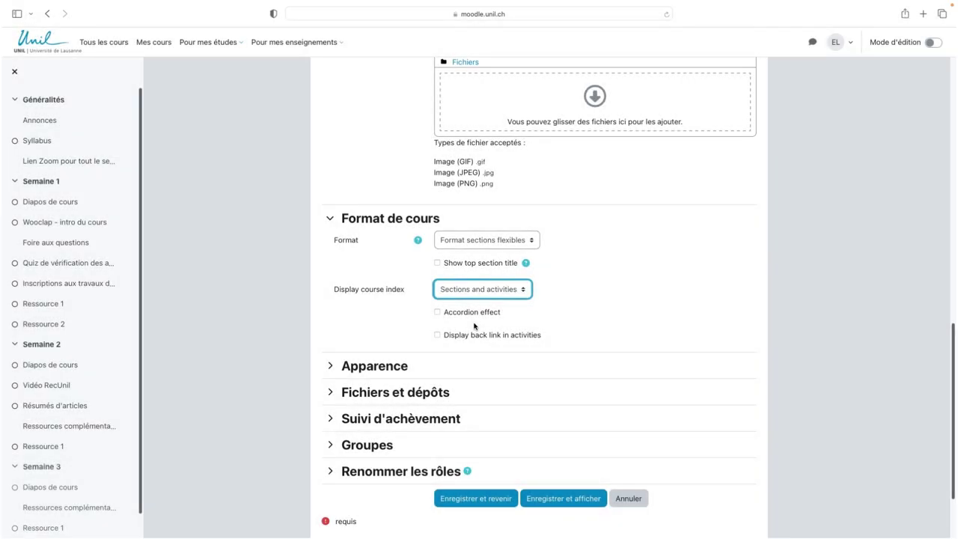
Step: Save the course settings, return to the course page and turn on edit mode
{"action": "scroll", "coordinate": [469, 498], "scroll_direction": "down", "scroll_amount": 1}
{"action": "left_click", "coordinate": [470, 480]}
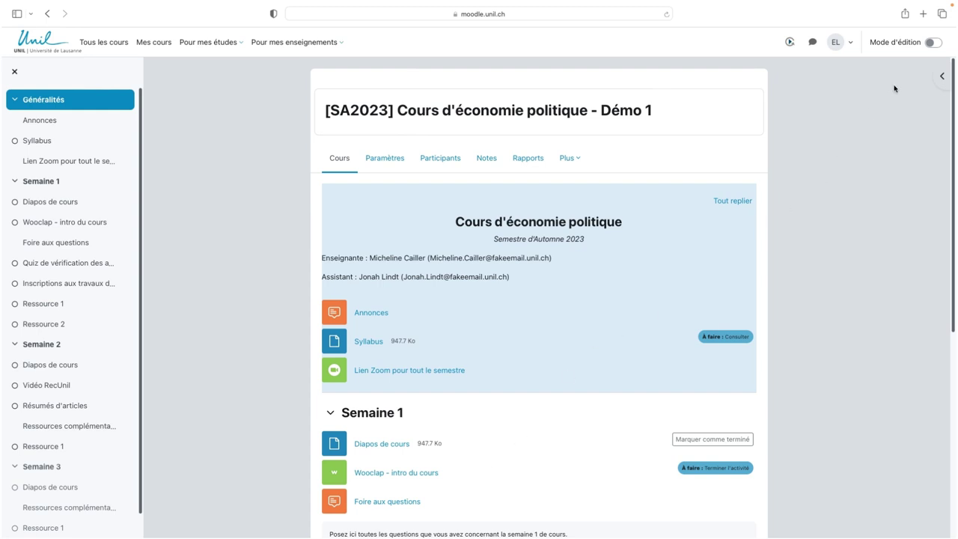
{"action": "left_click", "coordinate": [940, 45]}
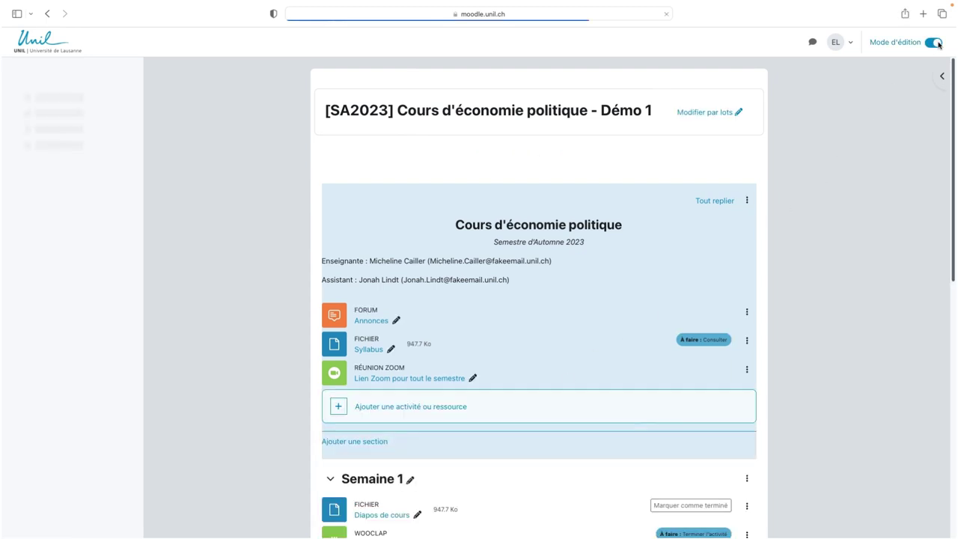
Step: Add a subsection to Semaine 1 and name it "Ressources complémentaires"
{"action": "scroll", "coordinate": [812, 346], "scroll_direction": "down", "scroll_amount": 5}
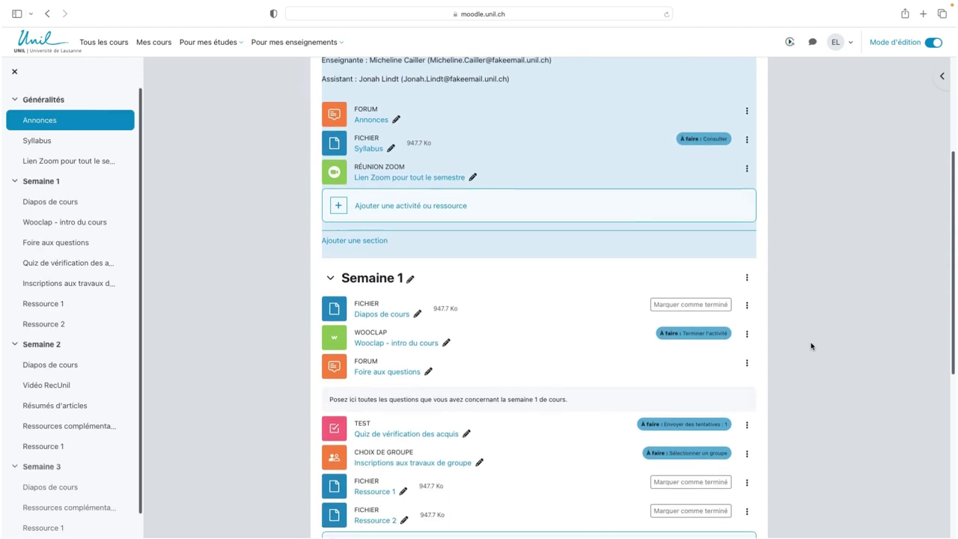
{"action": "left_click", "coordinate": [747, 273]}
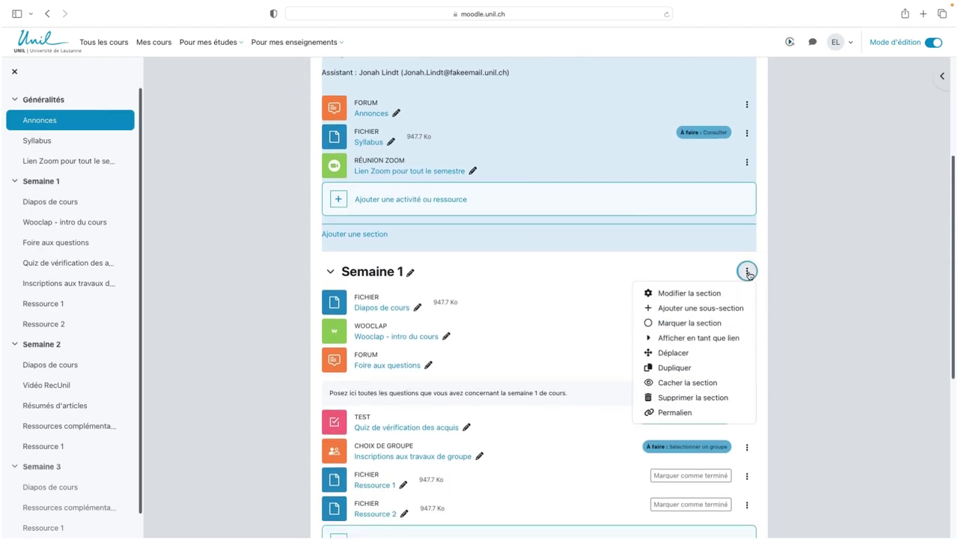
{"action": "left_click", "coordinate": [709, 316]}
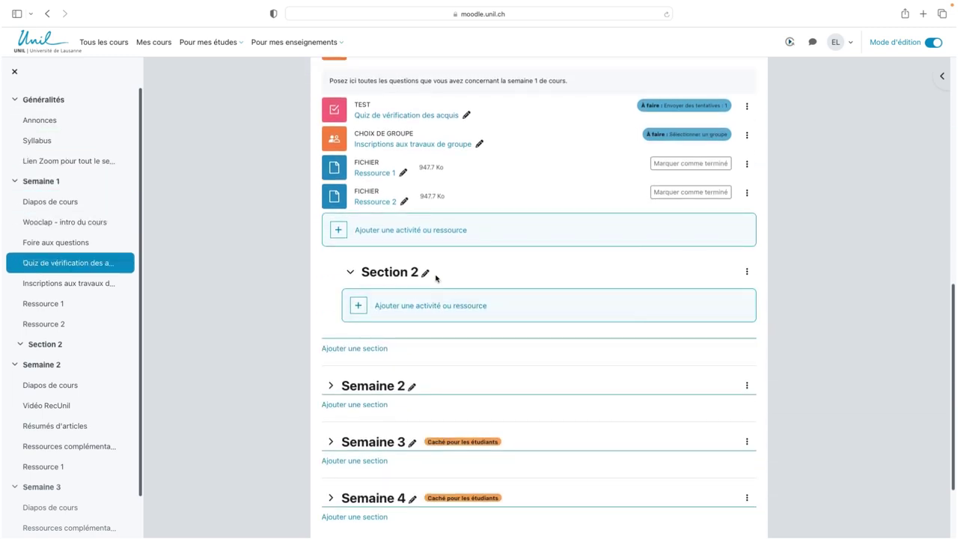
{"action": "left_click", "coordinate": [426, 273]}
{"action": "type", "text": "Ressou"}
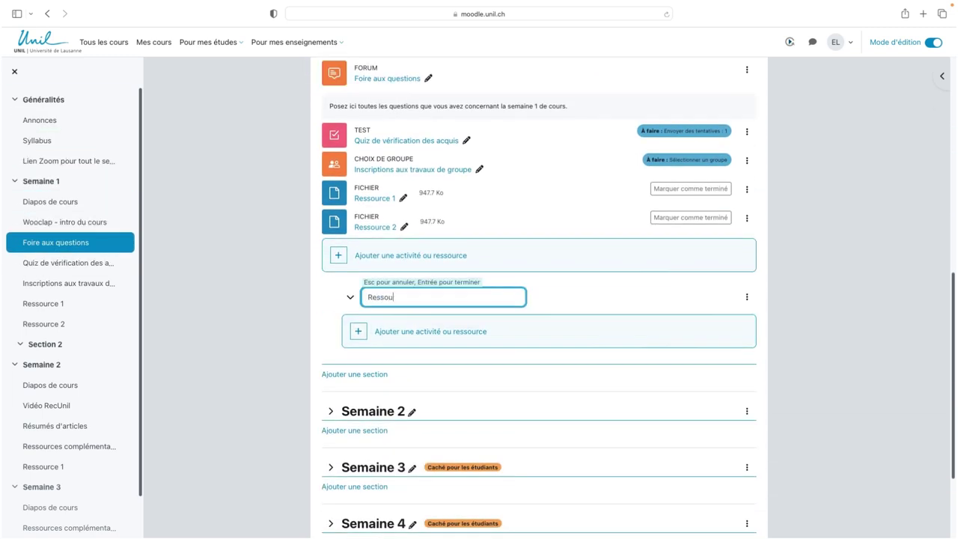
{"action": "type", "text": "rces complémentaires"}
{"action": "key", "text": "Return"}
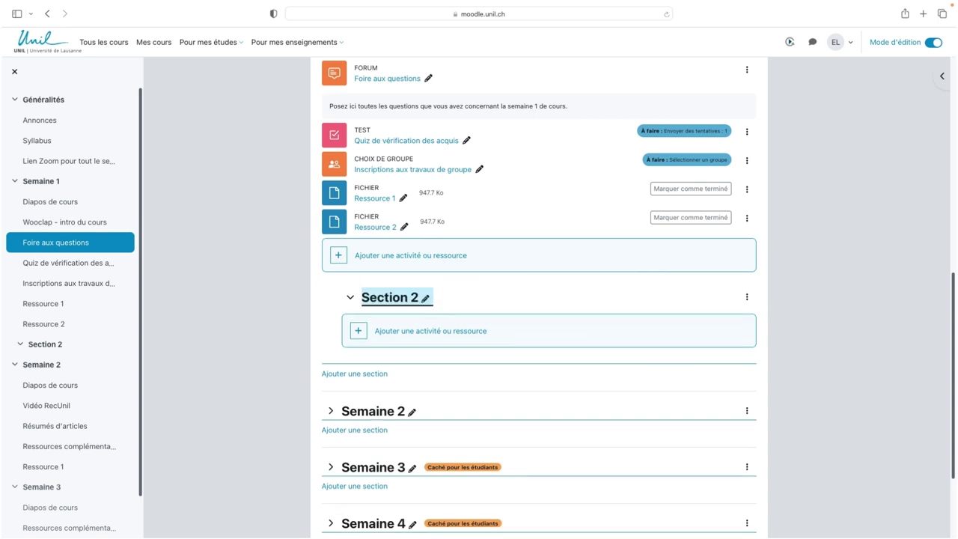
Step: Move the files Ressource 2 and Ressource 1 from Semaine 1 into the Ressources complémentaires subsection
{"action": "left_click_drag", "start_coordinate": [464, 220], "coordinate": [596, 317]}
{"action": "left_click_drag", "start_coordinate": [460, 200], "coordinate": [453, 276]}
Step: Add another subsection to Semaine 1 and name it "Travail pour la semaine 2"
{"action": "scroll", "coordinate": [452, 276], "scroll_direction": "up", "scroll_amount": 2}
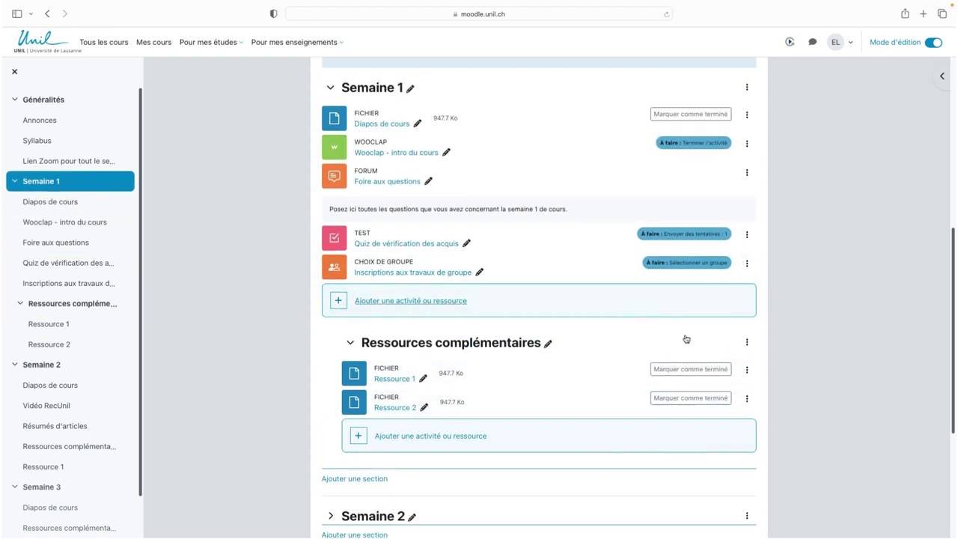
{"action": "scroll", "coordinate": [740, 122], "scroll_direction": "up", "scroll_amount": 1}
{"action": "left_click", "coordinate": [747, 135]}
{"action": "left_click", "coordinate": [738, 172]}
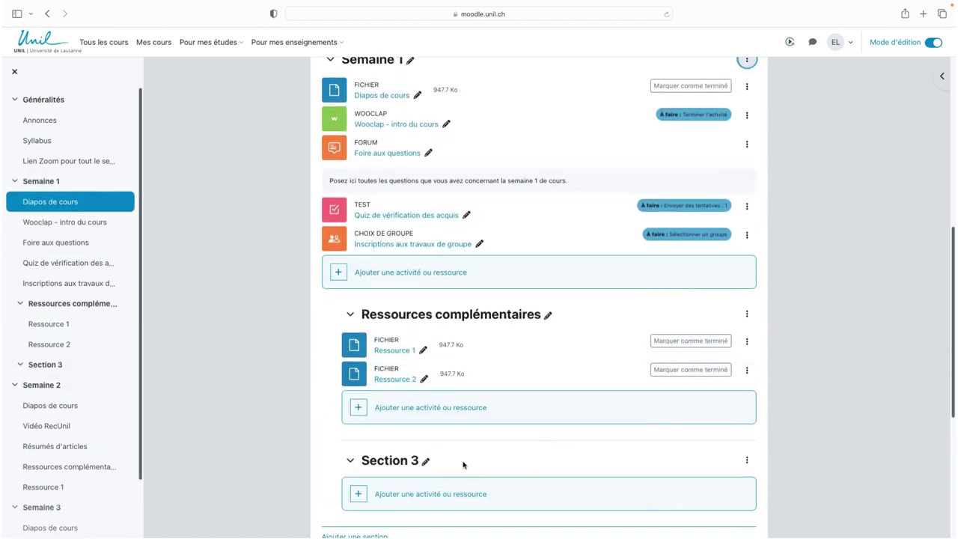
{"action": "left_click", "coordinate": [424, 462]}
{"action": "type", "text": "Travail pour la semaine 2"}
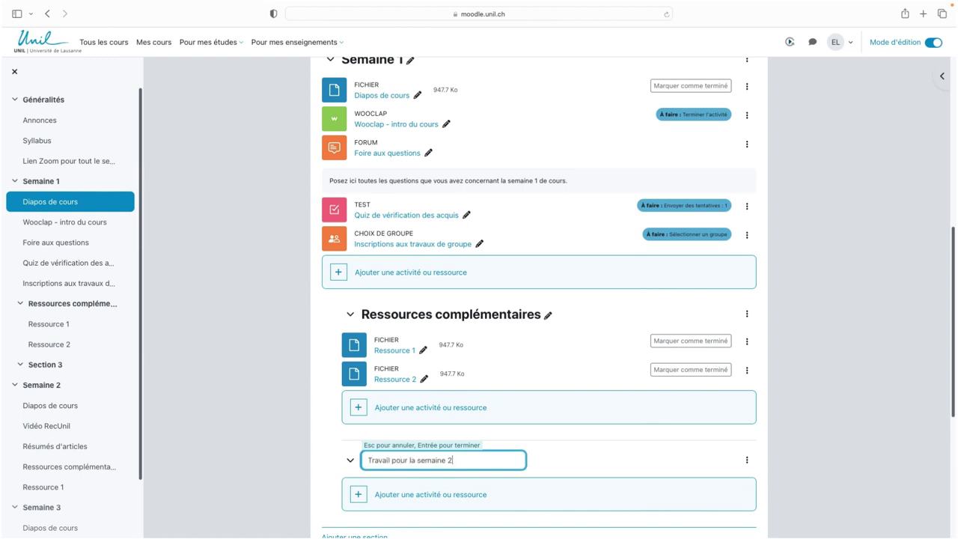
{"action": "key", "text": "Return"}
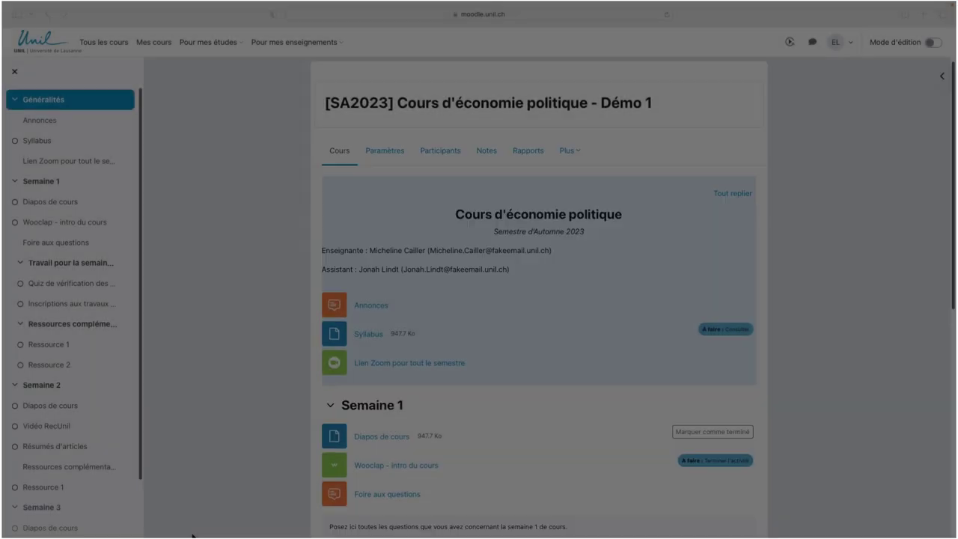
Step: Collapse both Semaine 1 subsections in the course index and go to Travail pour la semaine 2 from there
{"action": "scroll", "coordinate": [193, 535], "scroll_direction": "down", "scroll_amount": 10}
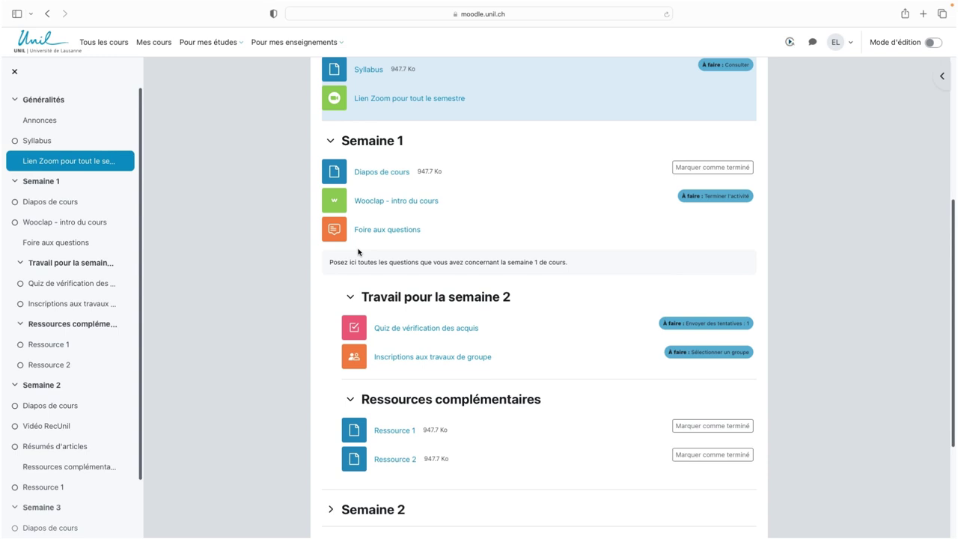
{"action": "left_click", "coordinate": [20, 263]}
{"action": "left_click", "coordinate": [21, 282]}
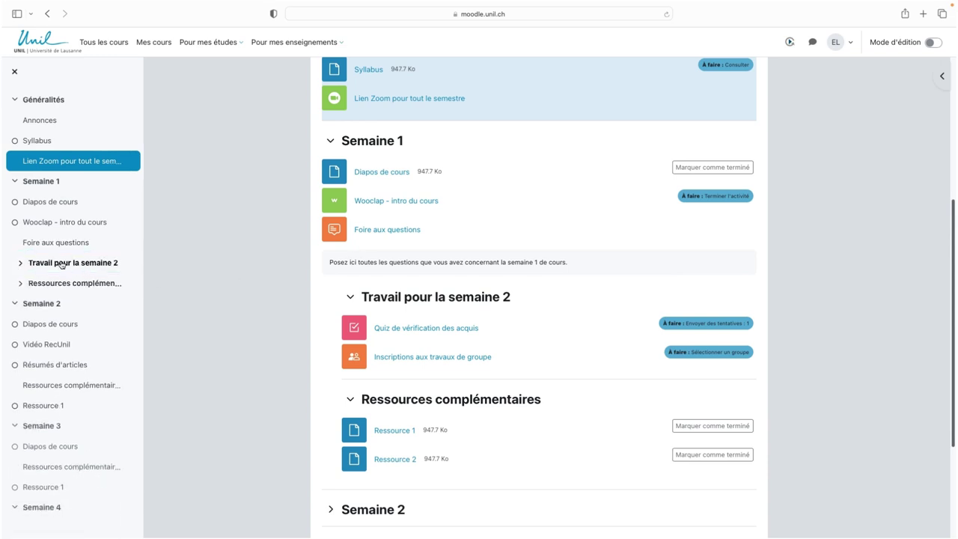
{"action": "left_click", "coordinate": [61, 262]}
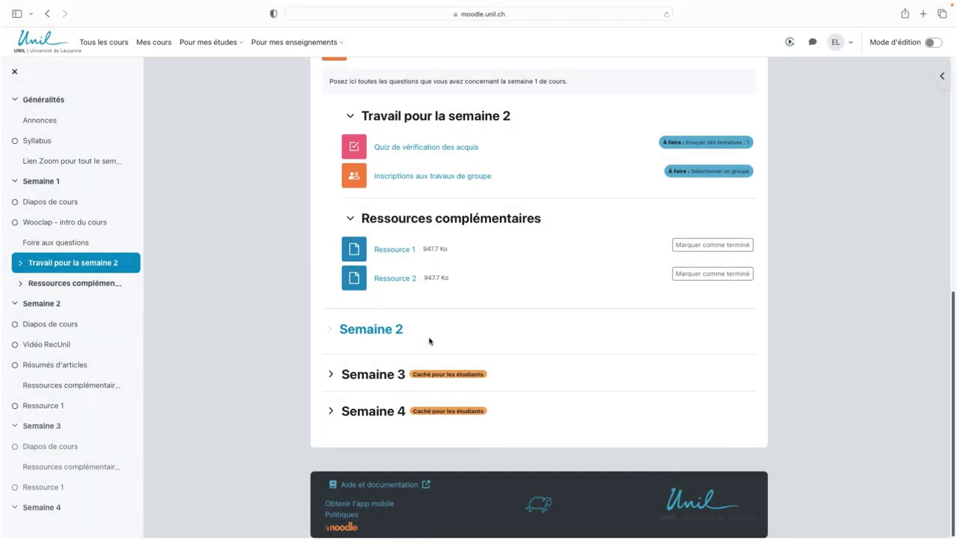
Step: Set the Semaine 2 section to be displayed as a link on the course page
{"action": "left_click", "coordinate": [382, 330]}
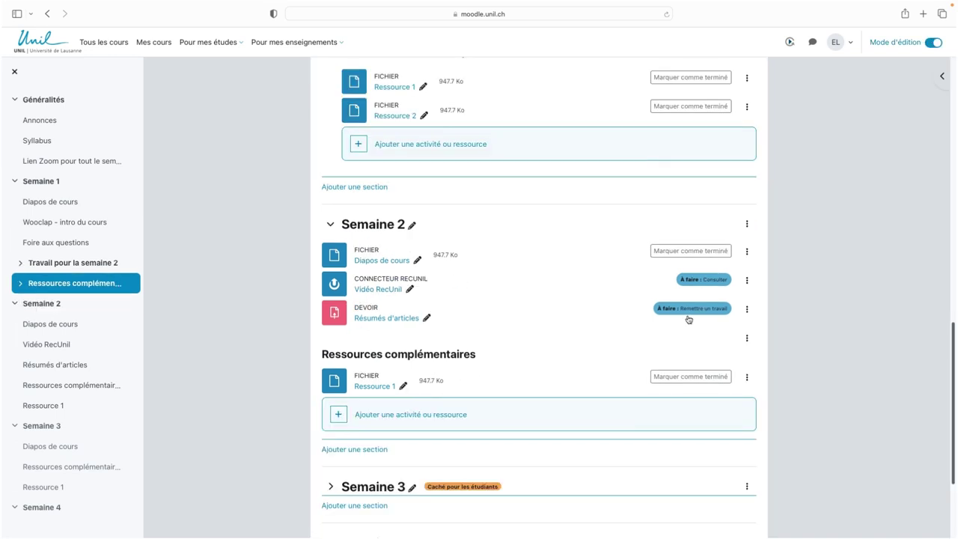
{"action": "left_click", "coordinate": [748, 224]}
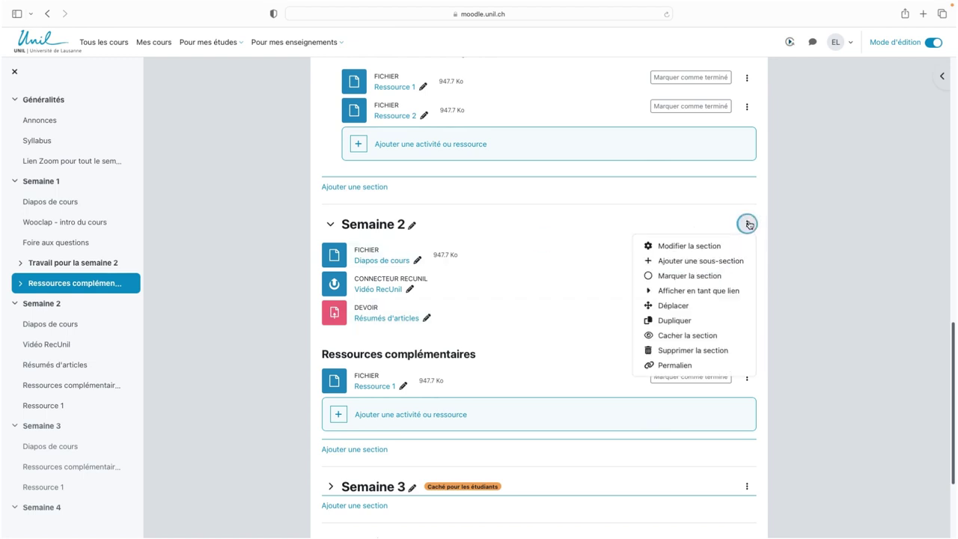
{"action": "left_click", "coordinate": [747, 295]}
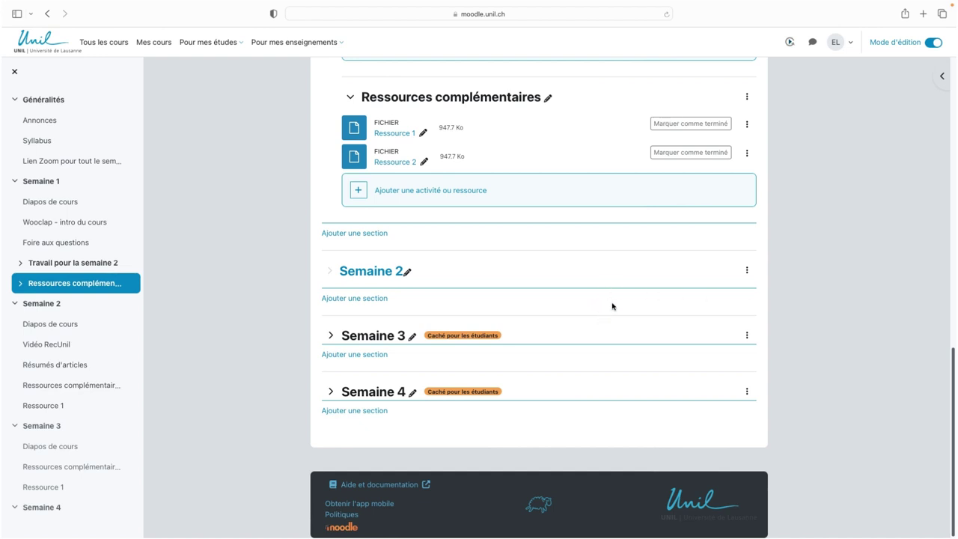
Step: Turn off edit mode and open the Semaine 2 section from its link
{"action": "left_click", "coordinate": [934, 43]}
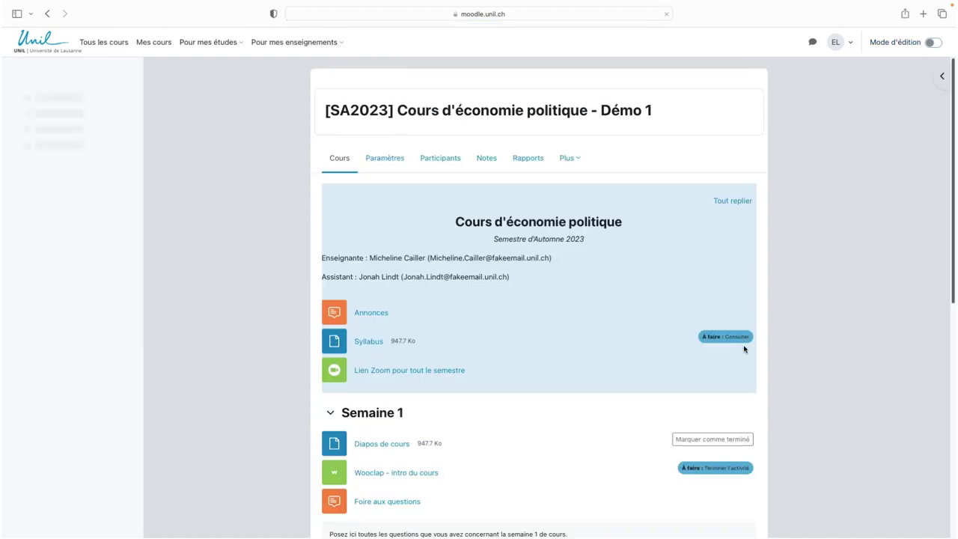
{"action": "scroll", "coordinate": [745, 347], "scroll_direction": "down", "scroll_amount": 5}
{"action": "scroll", "coordinate": [745, 347], "scroll_direction": "down", "scroll_amount": 3}
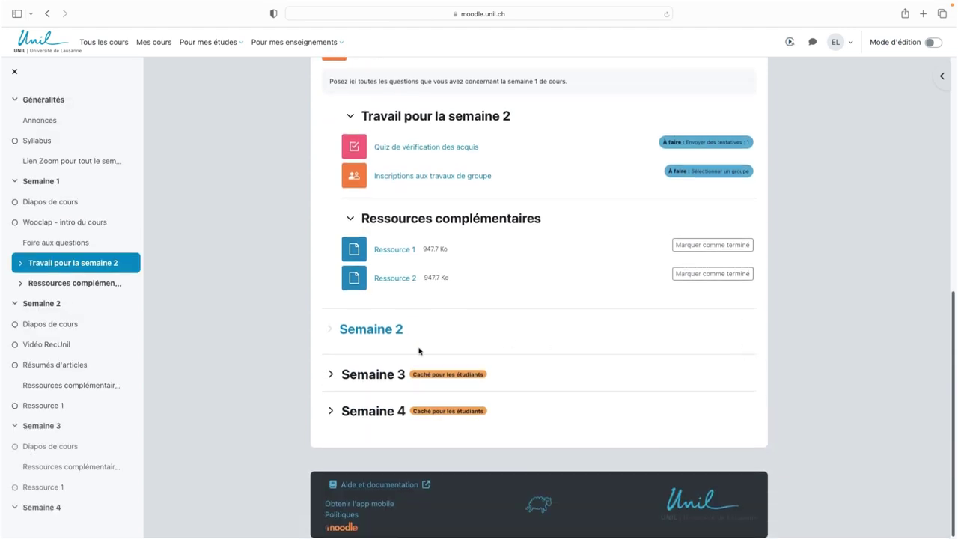
{"action": "left_click", "coordinate": [382, 330]}
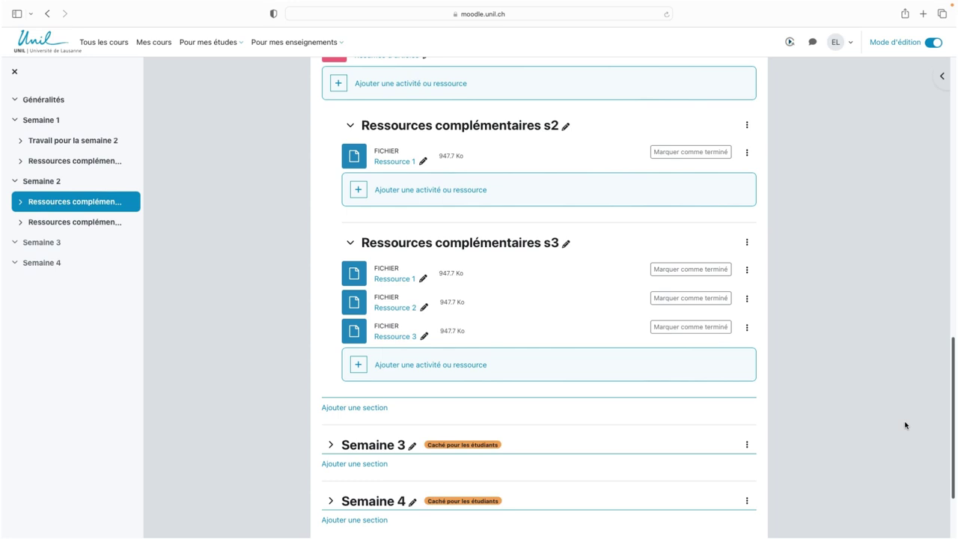
Step: Move the Ressources complémentaires s3 subsection into Semaine 3 as its subsection and expand Semaine 3 to check it
{"action": "left_click", "coordinate": [746, 244]}
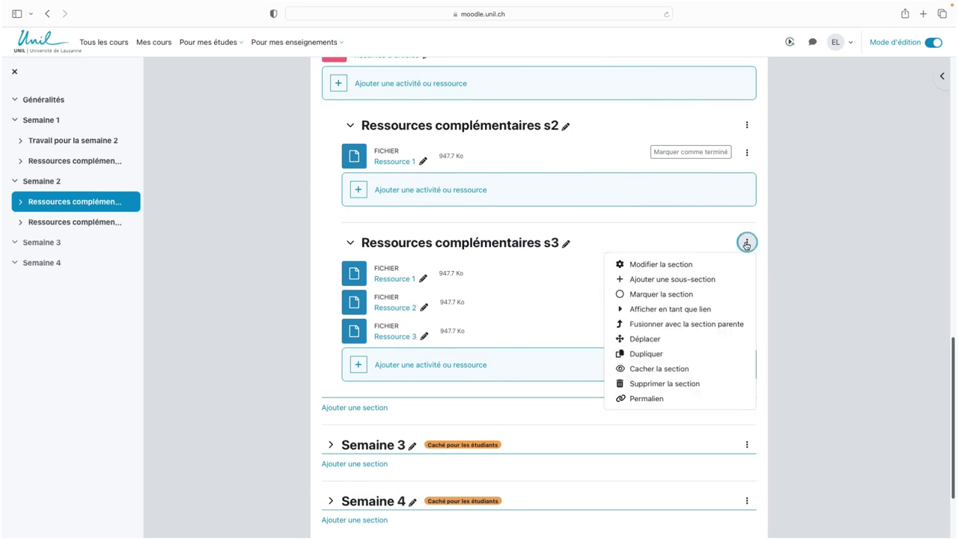
{"action": "left_click", "coordinate": [702, 340]}
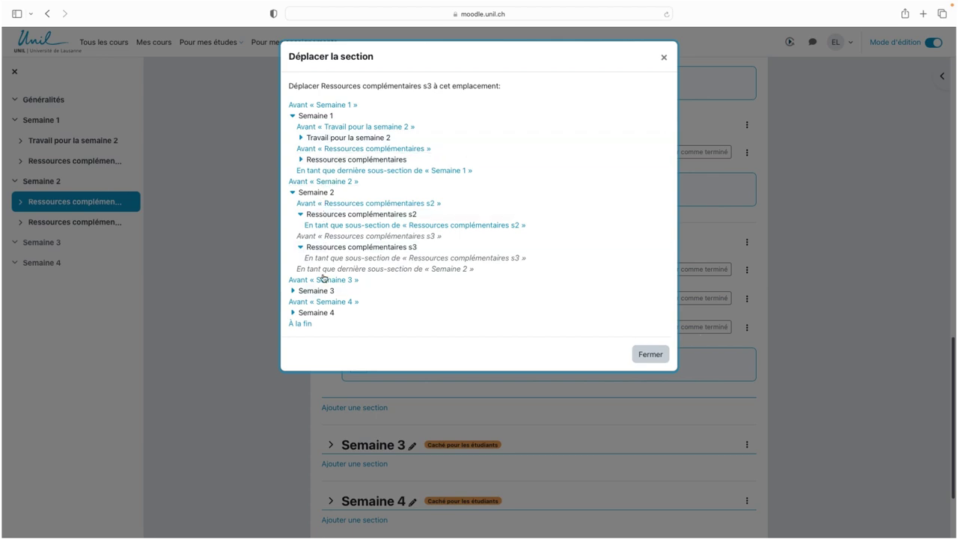
{"action": "left_click", "coordinate": [292, 291]}
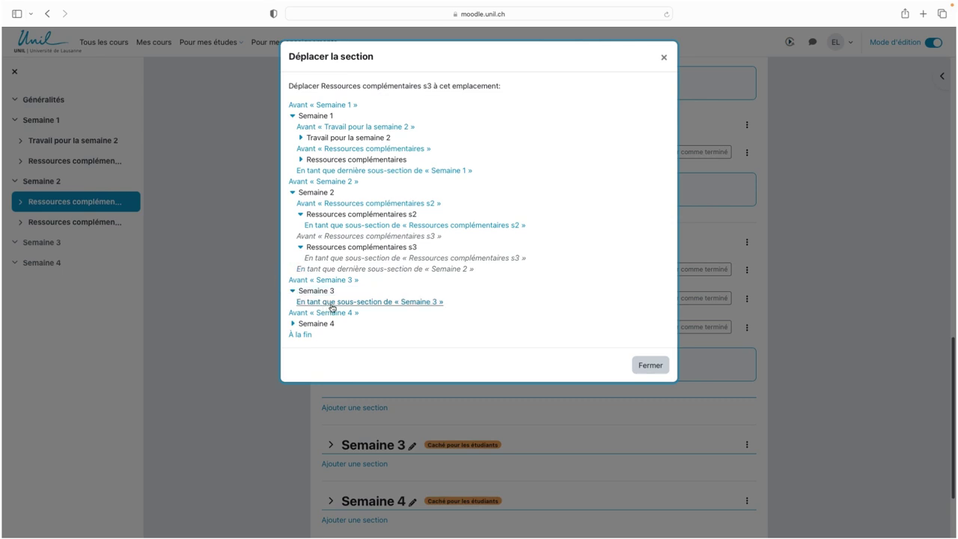
{"action": "left_click", "coordinate": [397, 303]}
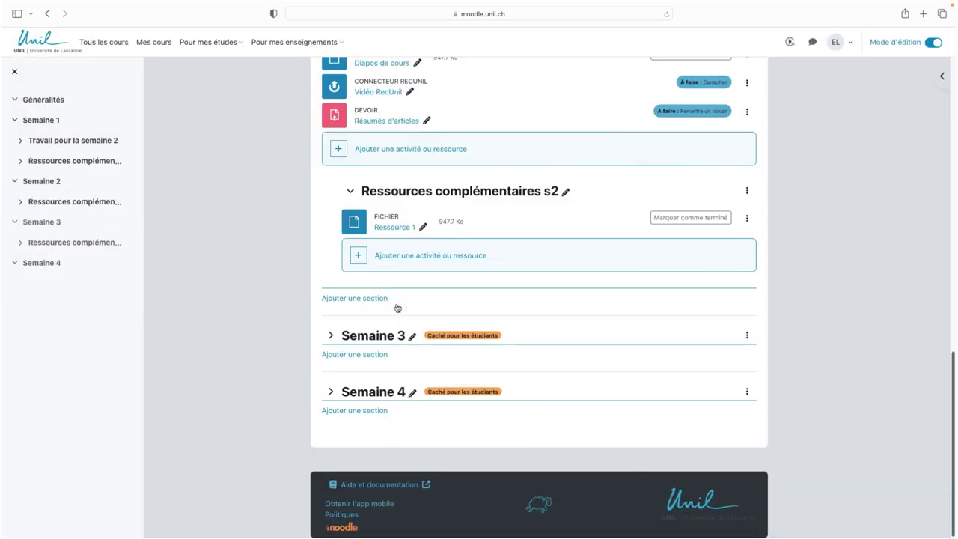
{"action": "left_click", "coordinate": [331, 337]}
{"action": "scroll", "coordinate": [310, 439], "scroll_direction": "down", "scroll_amount": 3}
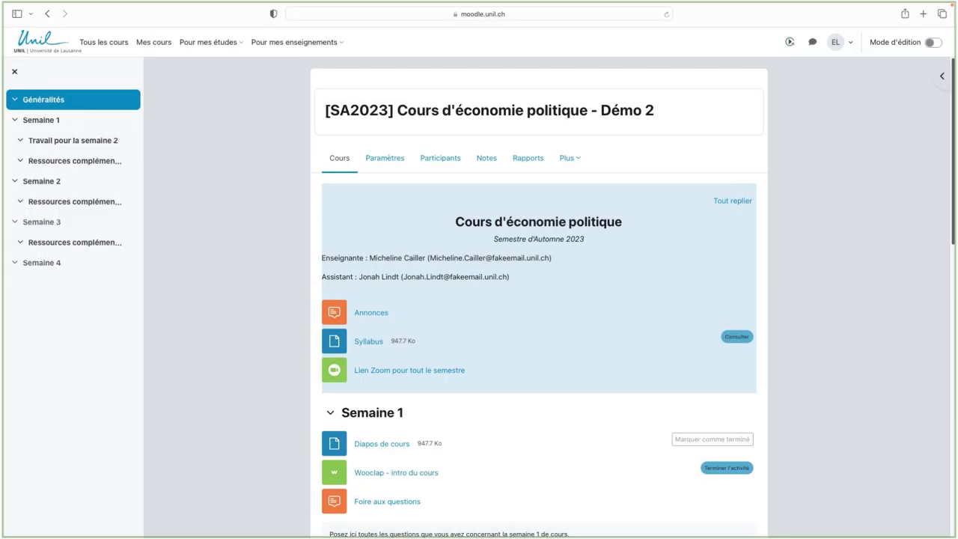
{"action": "scroll", "coordinate": [539, 299], "scroll_direction": "down", "scroll_amount": 5}
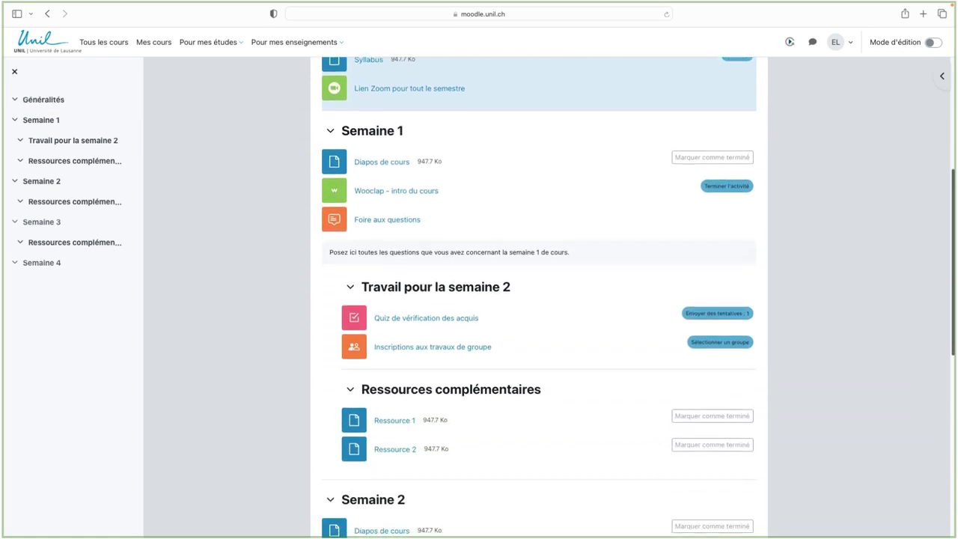